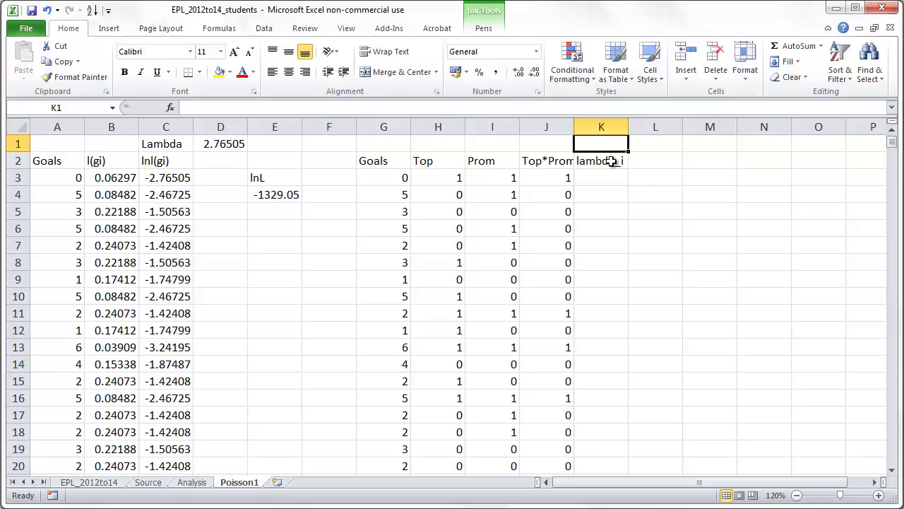
Add the column headers f(gi) in L2 and lnf(gi) in M2, beside the lambda_i header.
key("Right")
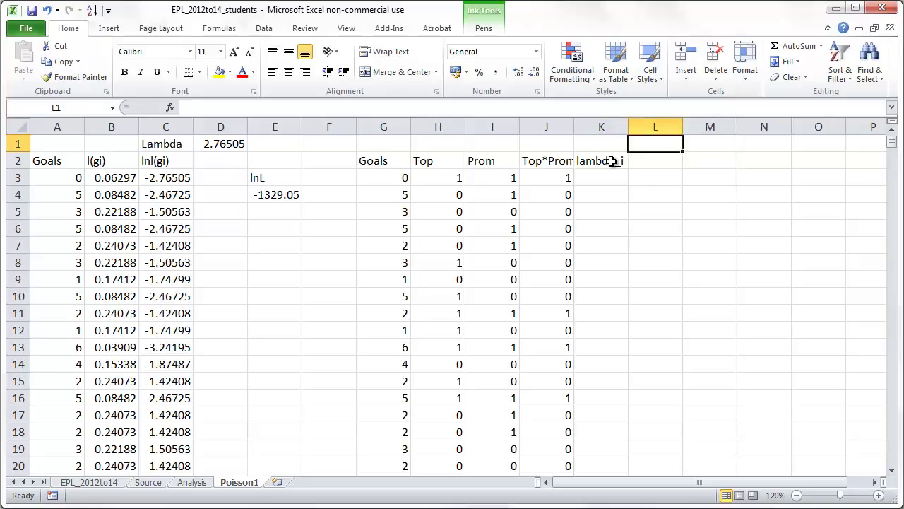
key("Right")
key("Down")
key("Left")
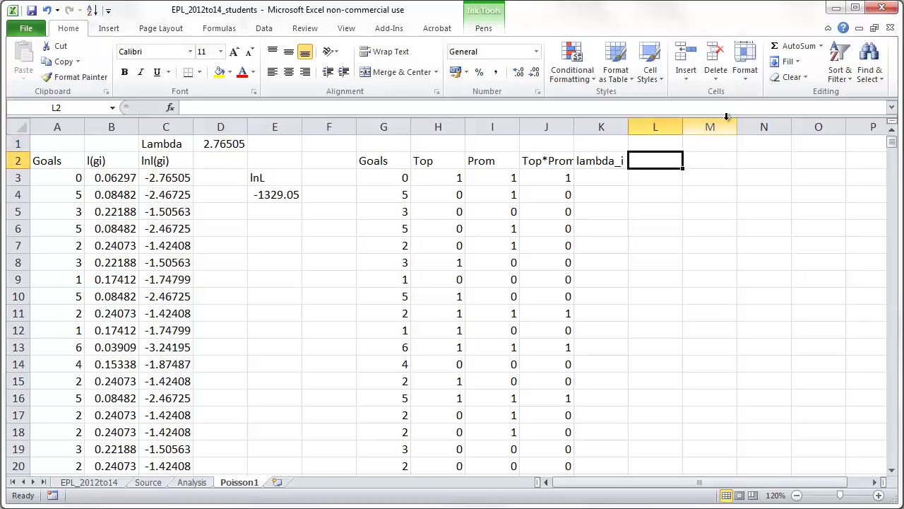
type("f(g")
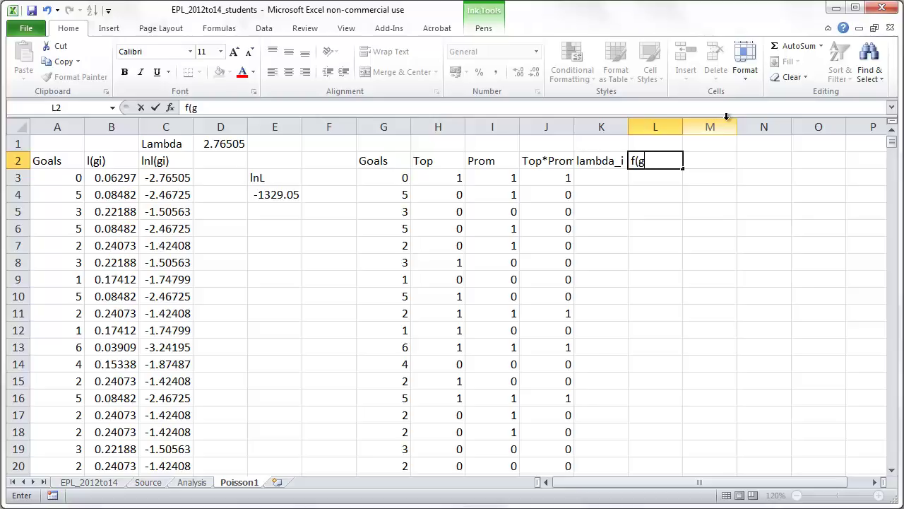
key("Tab")
type("l")
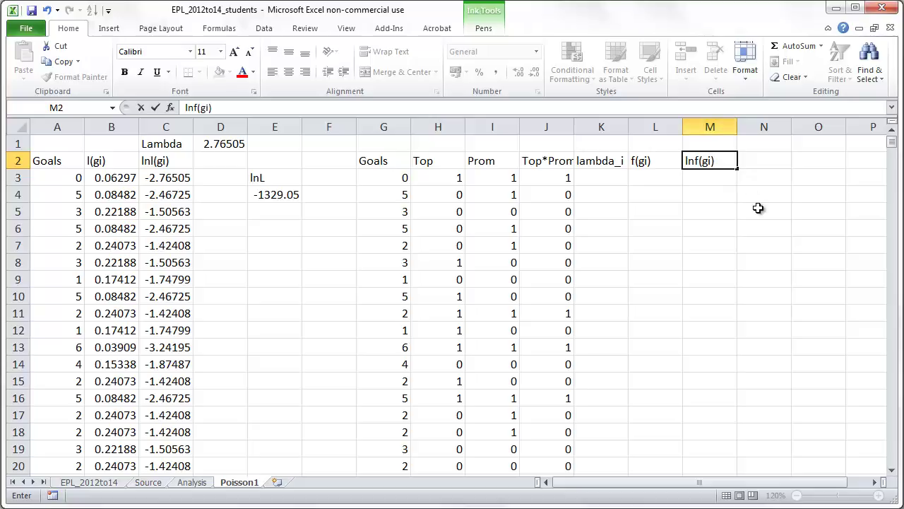
key("Return")
Rename the header in C2 to lnf(gi) and the header in B2 to f(gi).
left_click(164, 167)
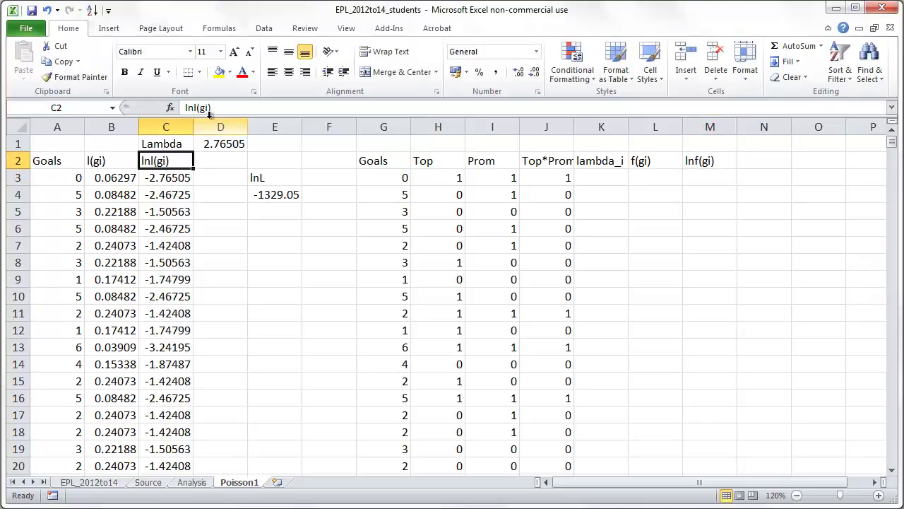
left_click(212, 108)
key("BackSpace")
type("f")
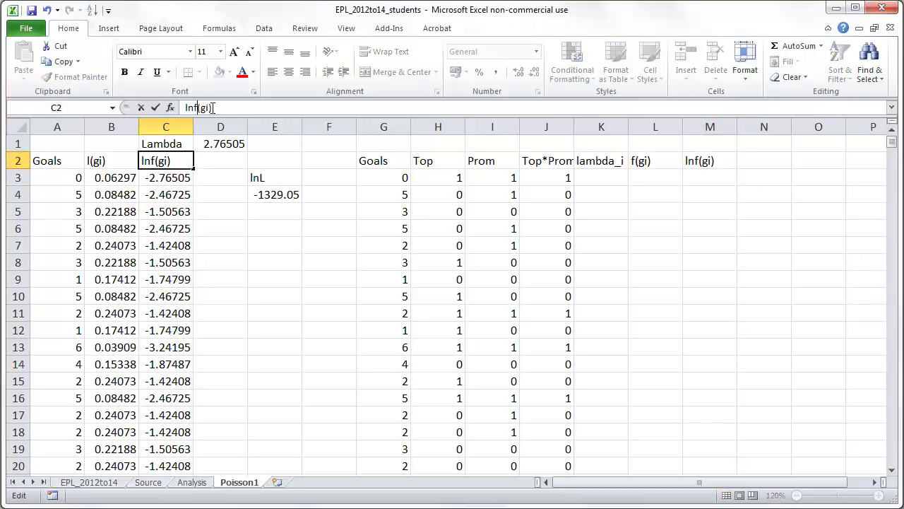
key("Return")
key("Up")
key("Left")
key("BackSpace")
type("f")
key("Return")
key("Up")
key("Right")
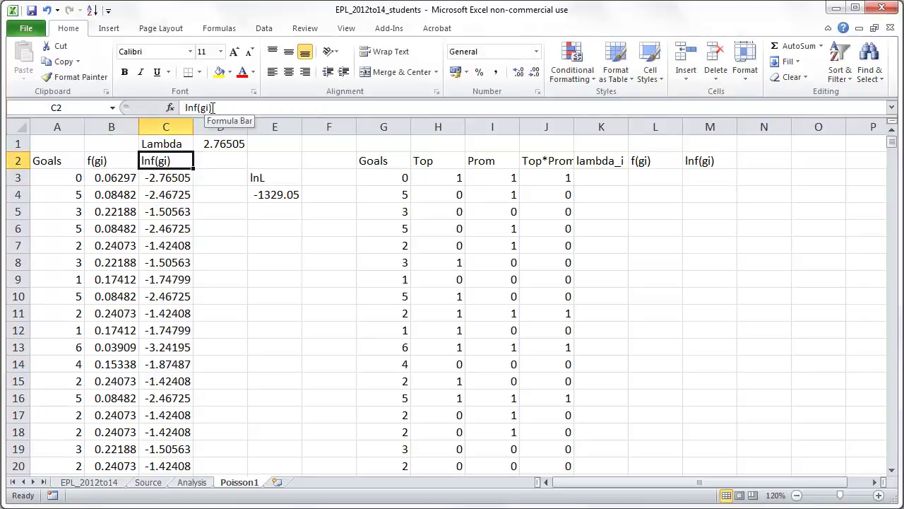
Label the parameter cells N1 to N4 as c, d, e and f.
left_click(659, 181)
left_click(781, 178)
left_click(783, 146)
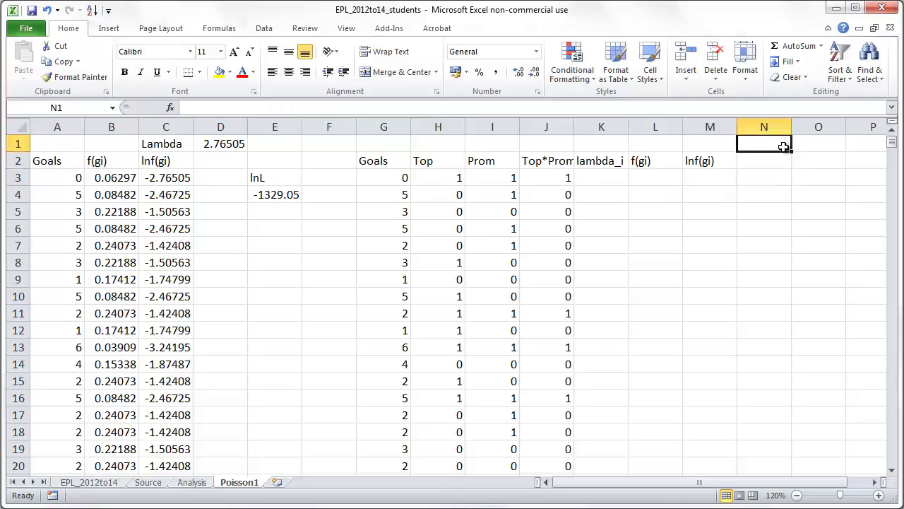
type("c")
key("Return")
type("d")
key("Return")
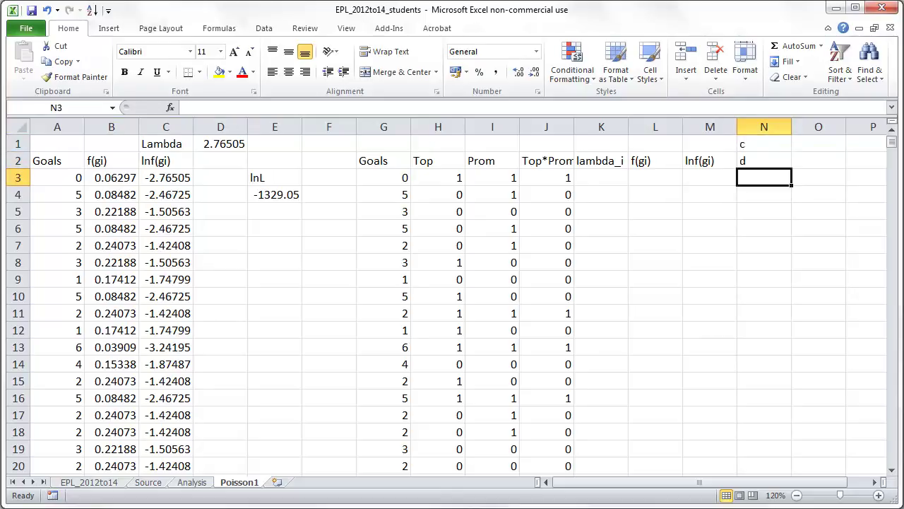
type("e")
key("Return")
type("f")
key("Tab")
Enter the starting values 1, 0, 0 and 0 in O1 to O4 for parameters c, d, e and f.
key("Up")
key("Up")
key("Up")
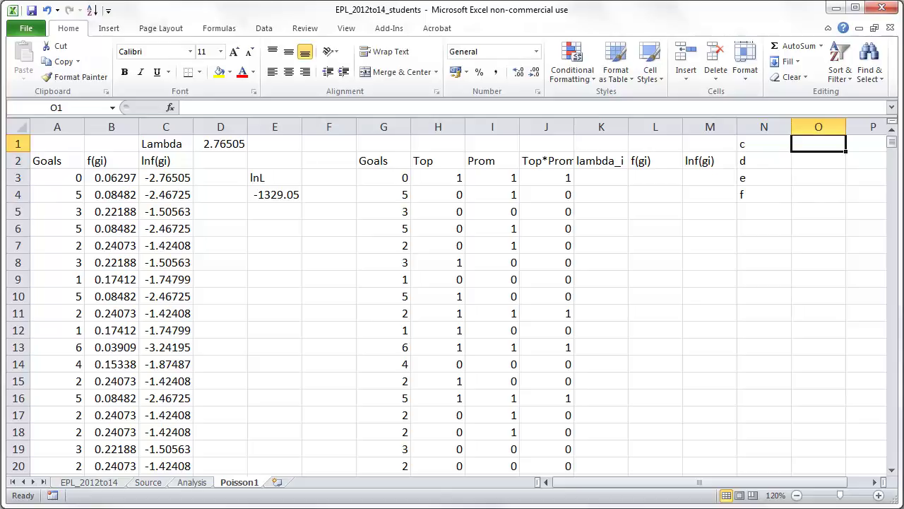
type("1")
key("Return")
type("0")
key("Return")
type("0")
key("Return")
type("0")
key("Return")
Enter the lambda_i formula =exp($O$1+$O$2*H3+$O$3*I3+O4*J3) in K3.
key("Left")
key("Left")
key("Left")
key("Left")
key("Up")
key("Up")
type("=e")
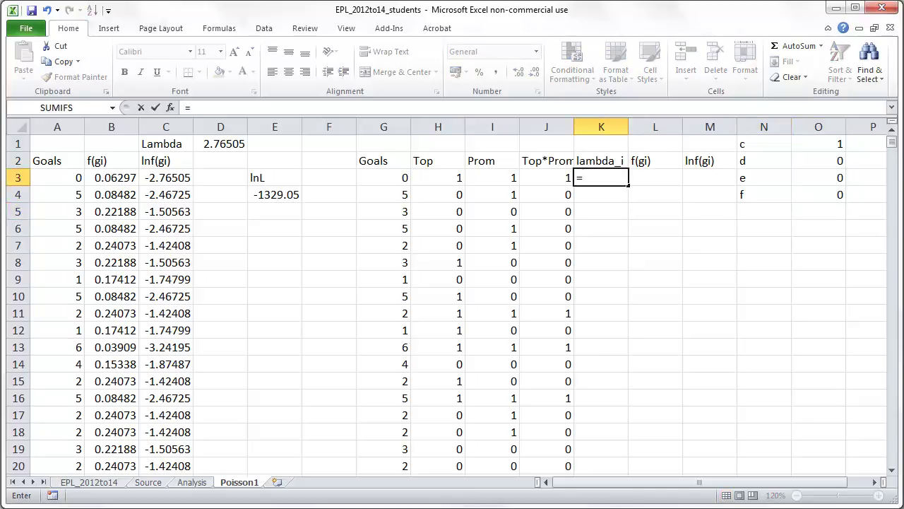
type("xp(")
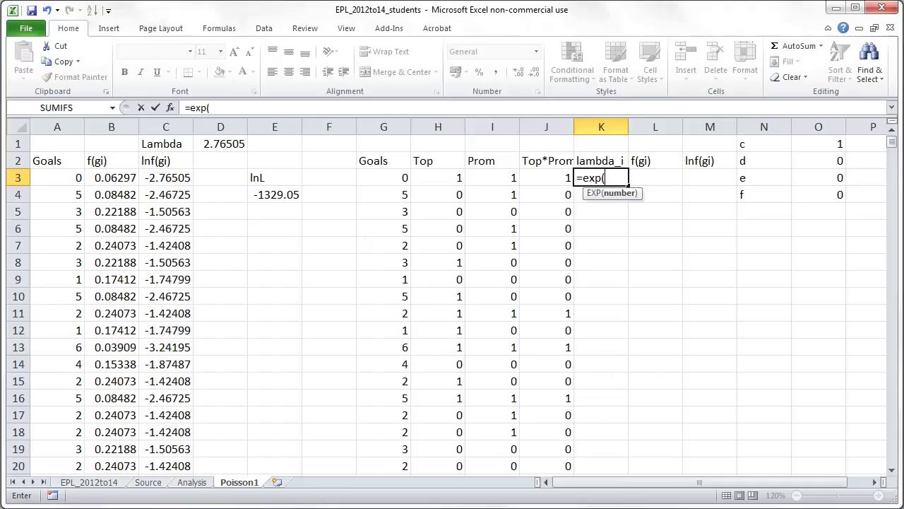
left_click(831, 148)
key("F4")
type("+")
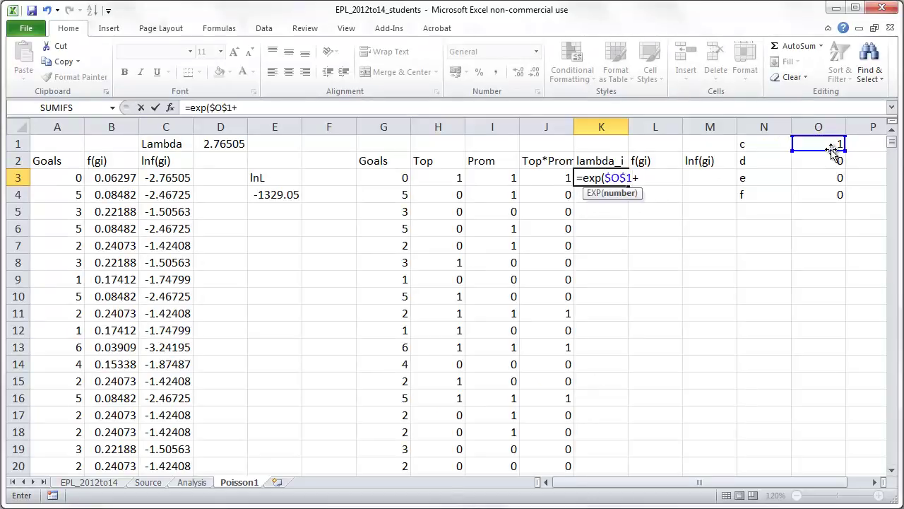
left_click(823, 157)
key("F4")
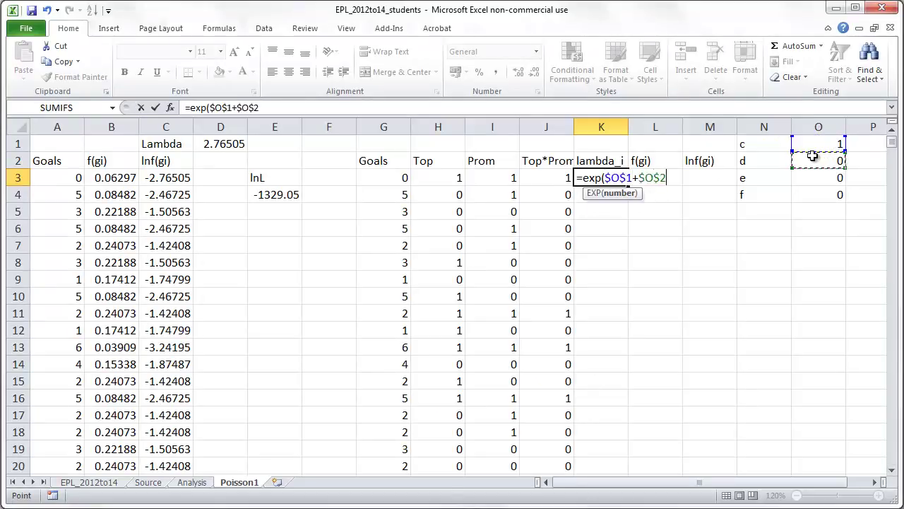
type("*")
left_click(430, 173)
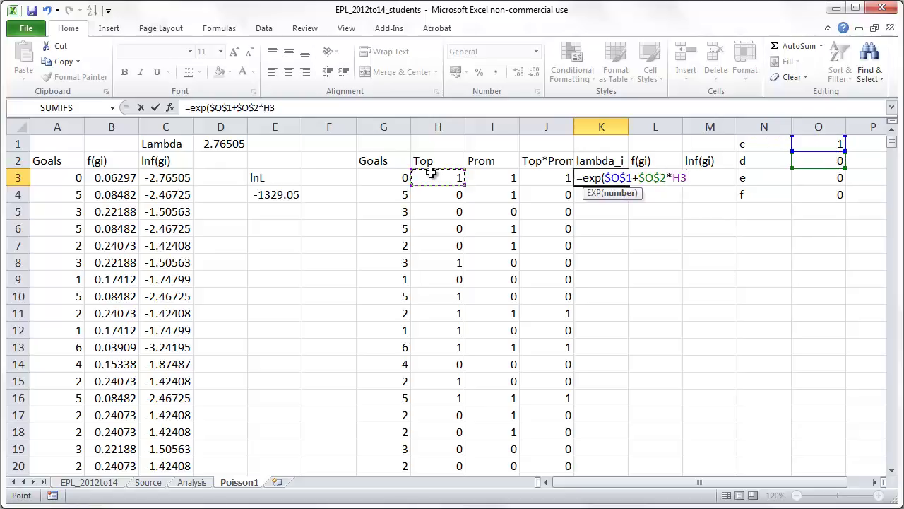
type("+")
left_click(825, 175)
key("F4")
type("*")
left_click(502, 179)
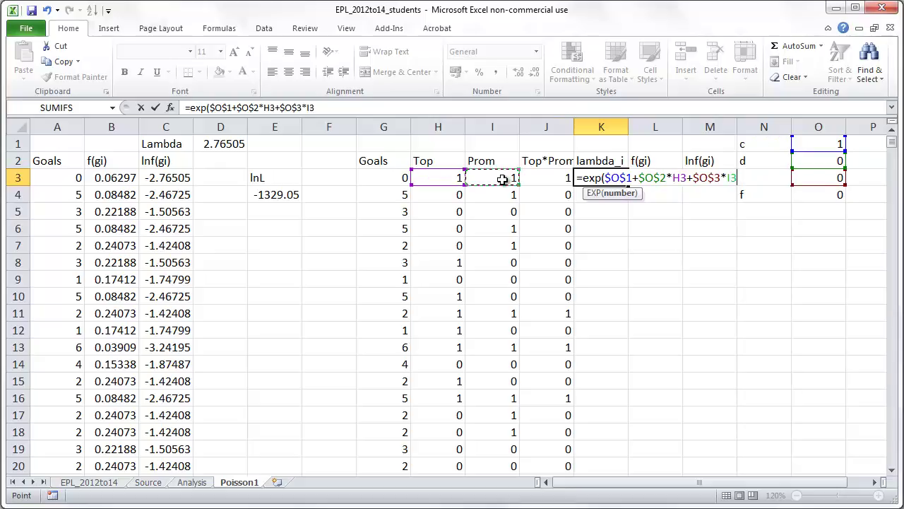
left_click(837, 194)
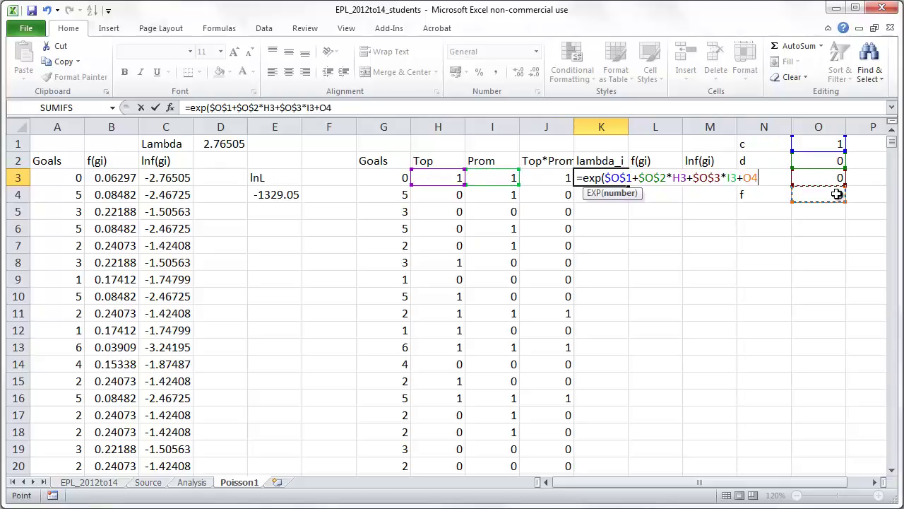
type("*")
left_click(543, 177)
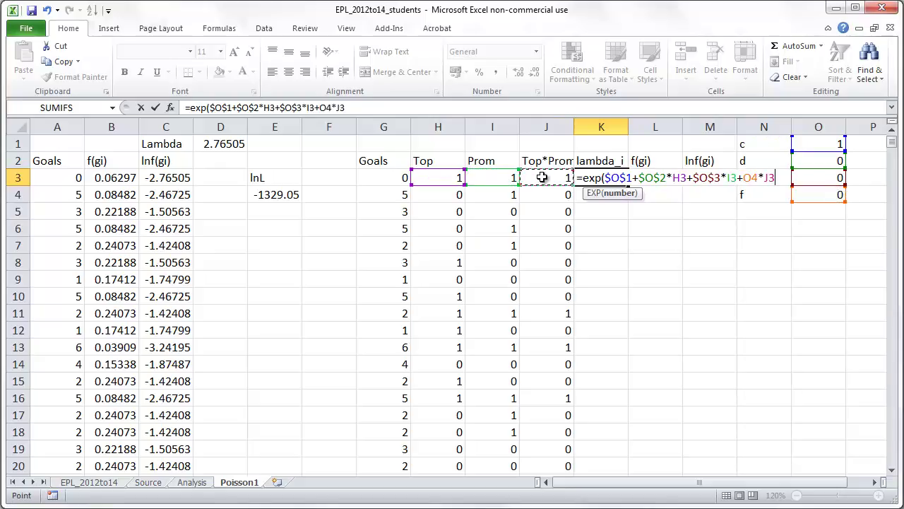
type(")")
key("Return")
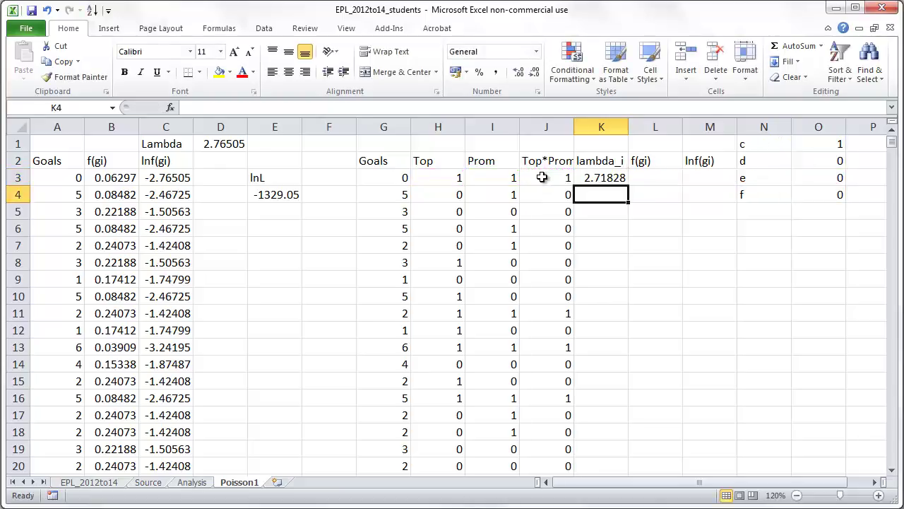
Calculate f(gi) in L3 with =POISSON.DIST(G3,K3,FALSE).
left_click(602, 178)
left_click(644, 173)
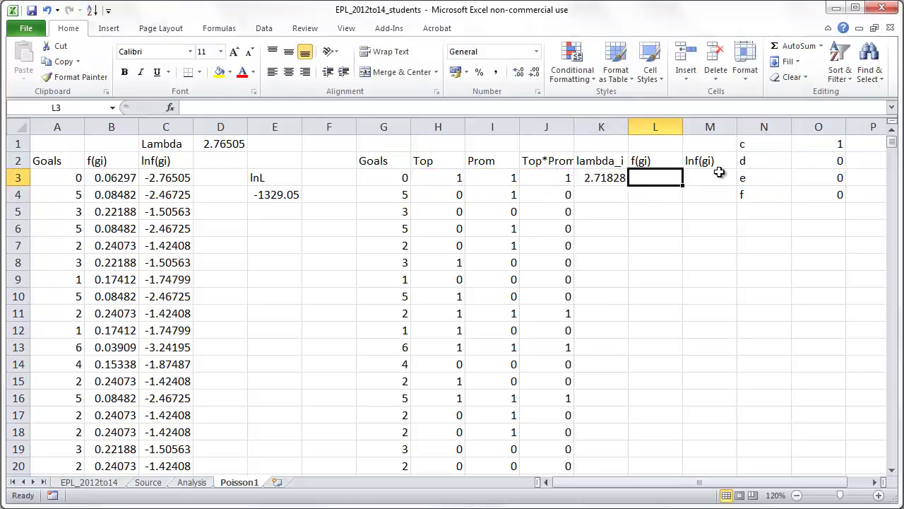
type("=poi")
key("Tab")
key("Left")
key("Left")
key("Left")
key("Left")
key("Left")
type(",")
key("Left")
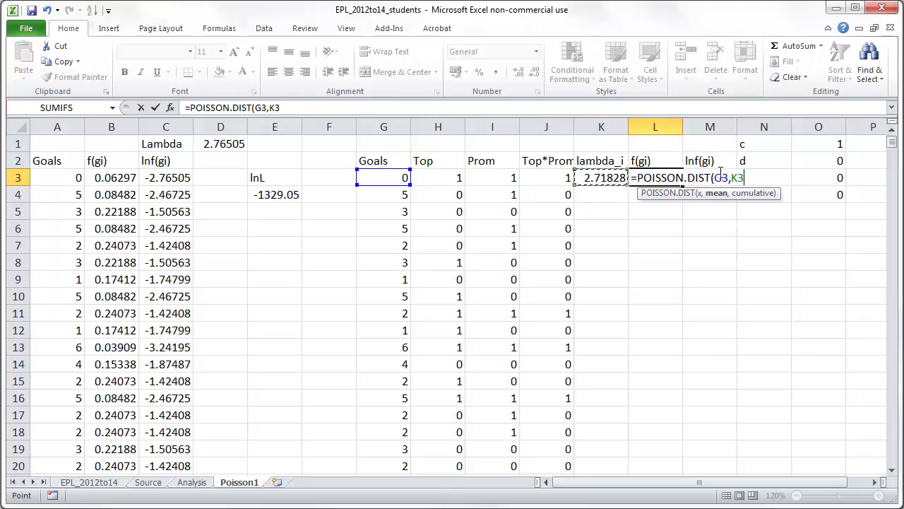
type(",false)")
key("ctrl+Return")
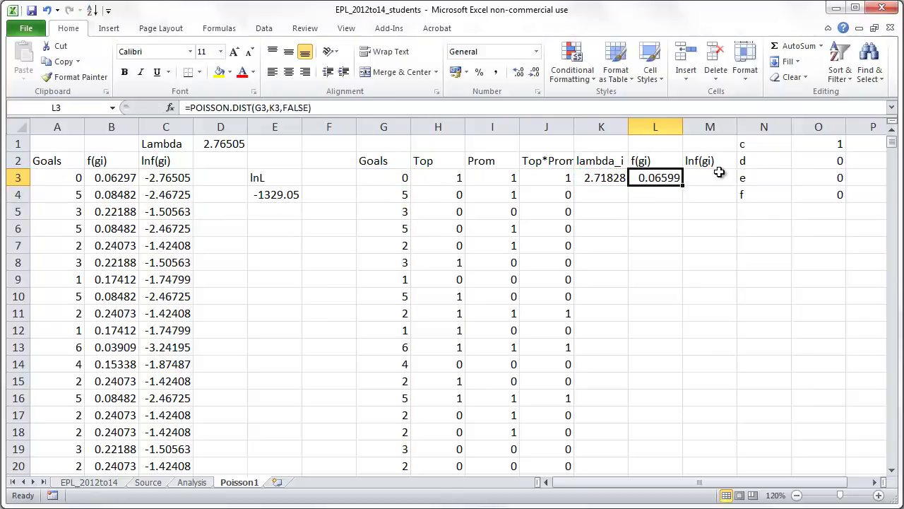
Enter =ln(L3) in M3 and fill the formulas in K3:M3 down all data rows.
left_click(717, 177)
type("=ln(L3)")
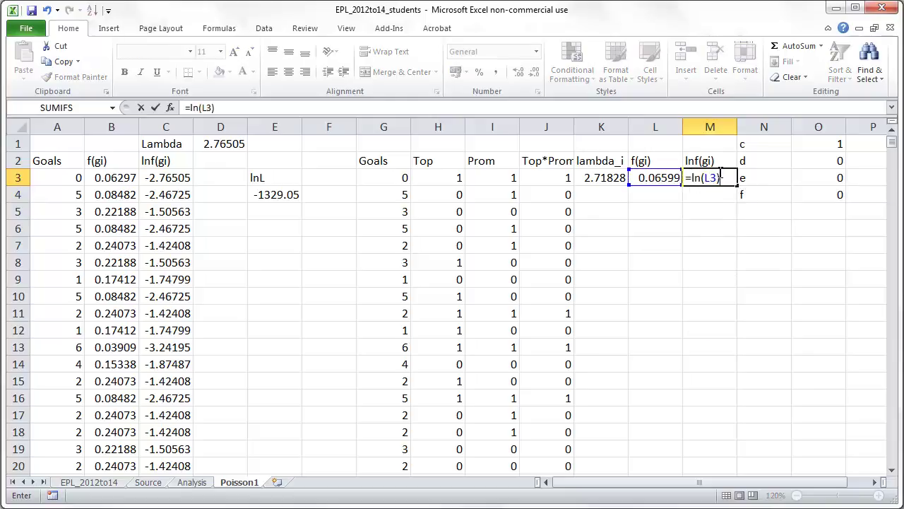
key("Return")
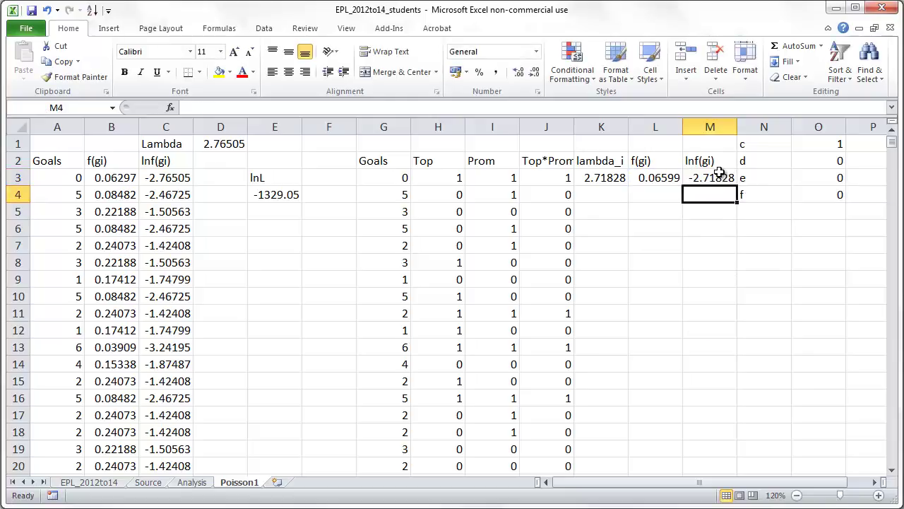
left_click_drag(597, 177, 740, 183)
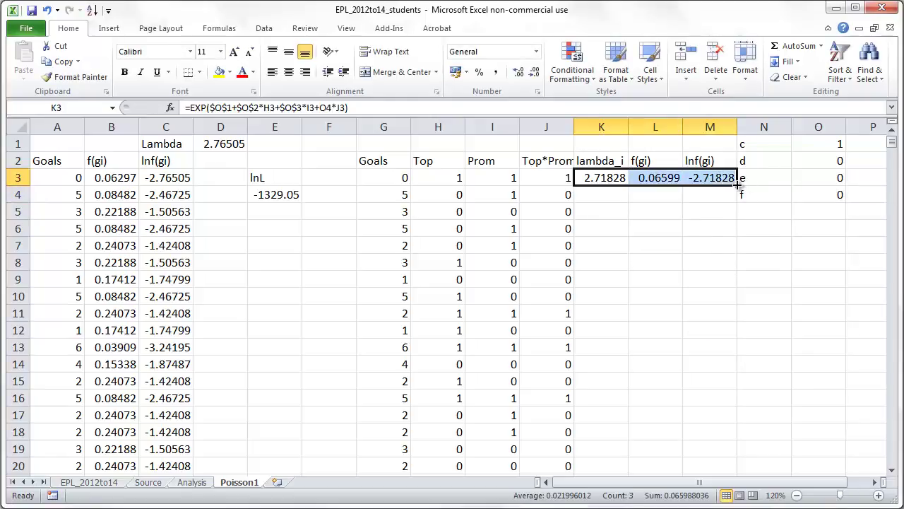
double_click(737, 183)
Label O6 as lnL and sum the log-likelihood values M3:M683 in O7.
left_click(755, 238)
left_click(813, 240)
left_click(822, 231)
type("lnL")
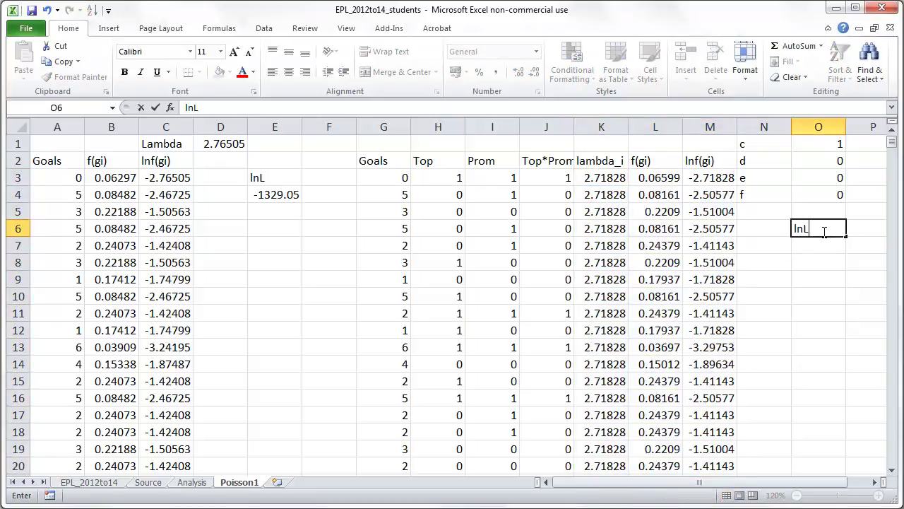
key("Return")
type("=sum(")
key("Left")
key("Left")
key("Up")
key("Up")
key("Up")
key("Up")
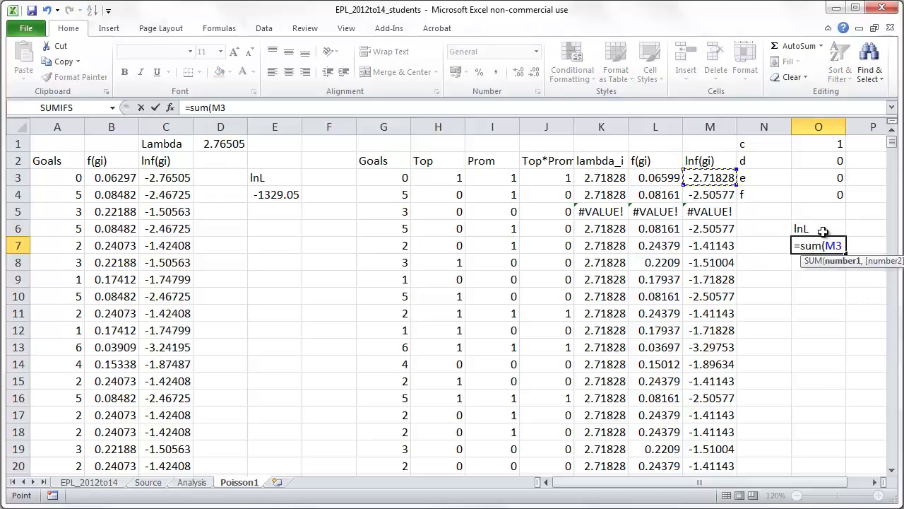
key("ctrl+shift+Down")
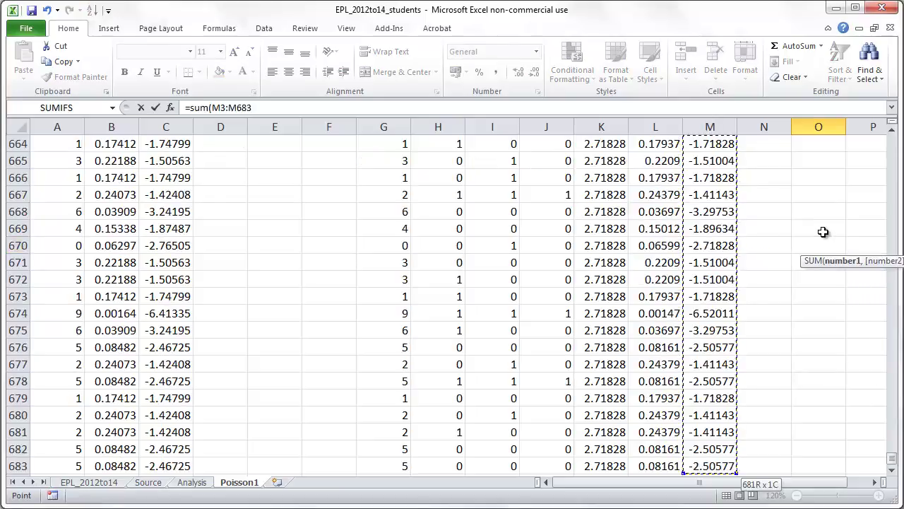
key("Return")
Trace the #VALUE! errors through M5 and K5, make K3's O4 reference absolute as $O$4, and refill the lambda_i column.
scroll(768, 238, "up", 3)
left_click(696, 198)
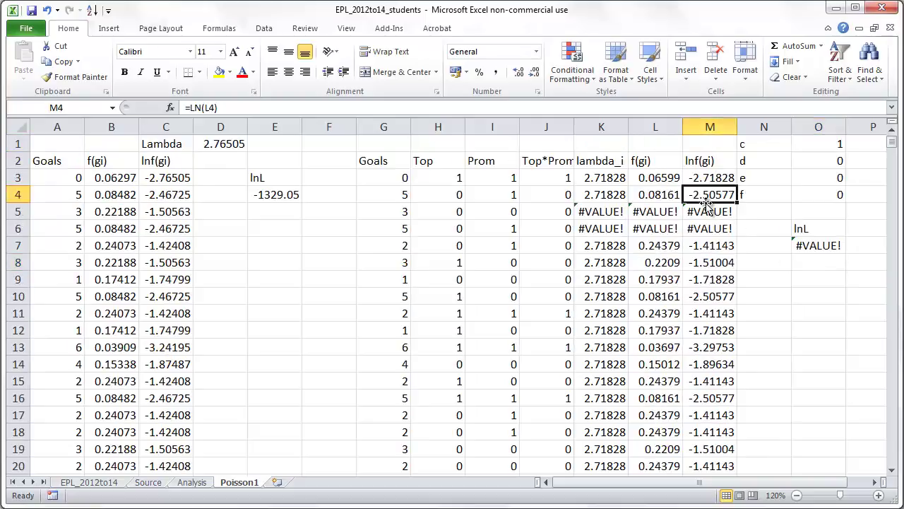
double_click(710, 212)
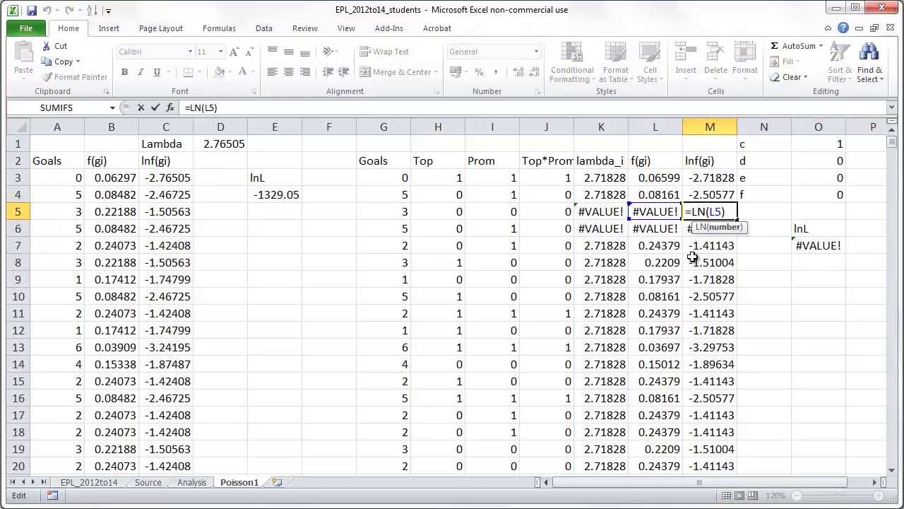
key("Escape")
double_click(611, 212)
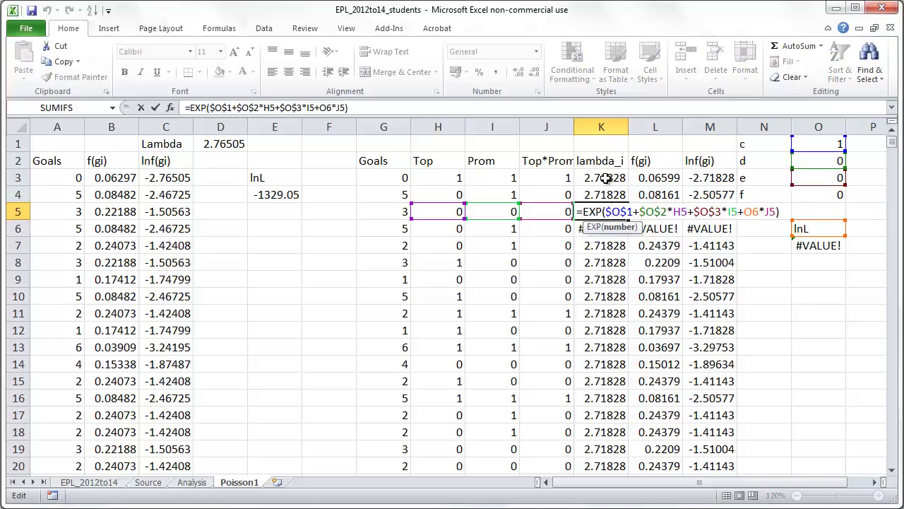
left_click(606, 178)
left_click(327, 108)
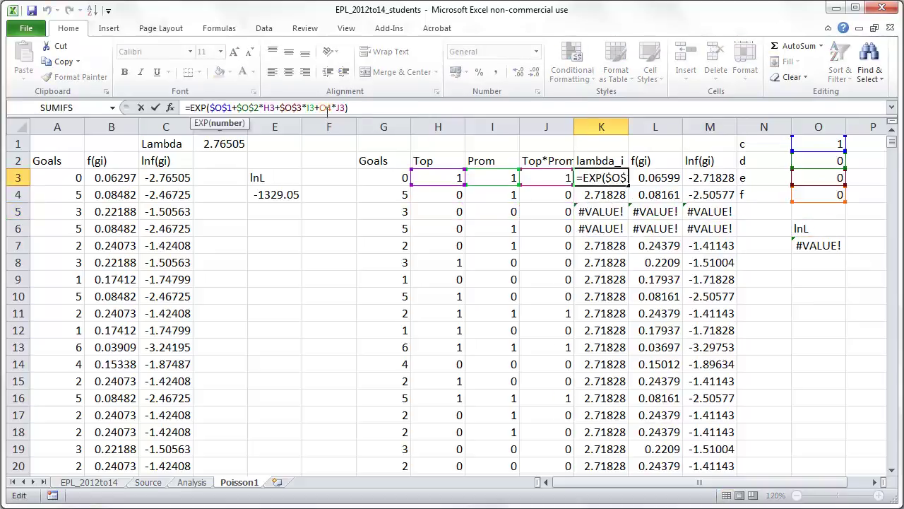
key("F4")
key("Return")
left_click(613, 176)
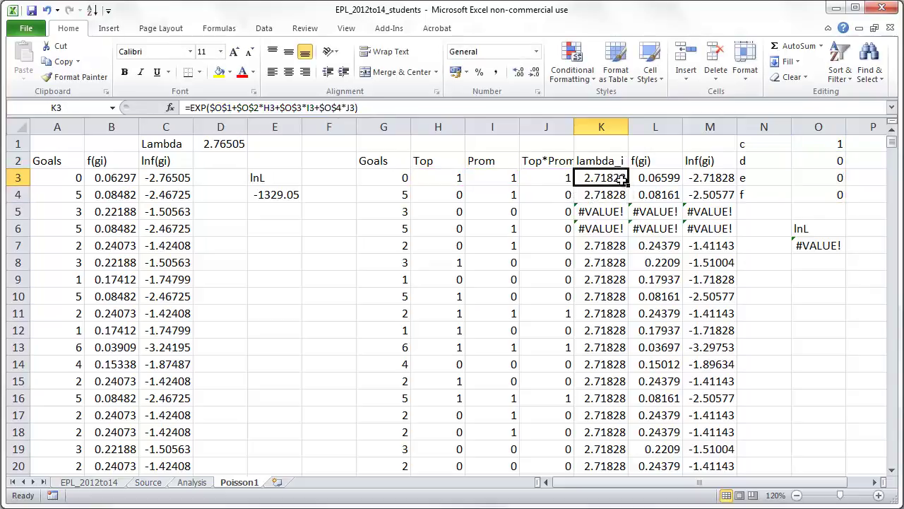
double_click(627, 185)
Inspect the lambda_i formula in K8 and the cells it references, leaving it unchanged.
left_click(657, 259)
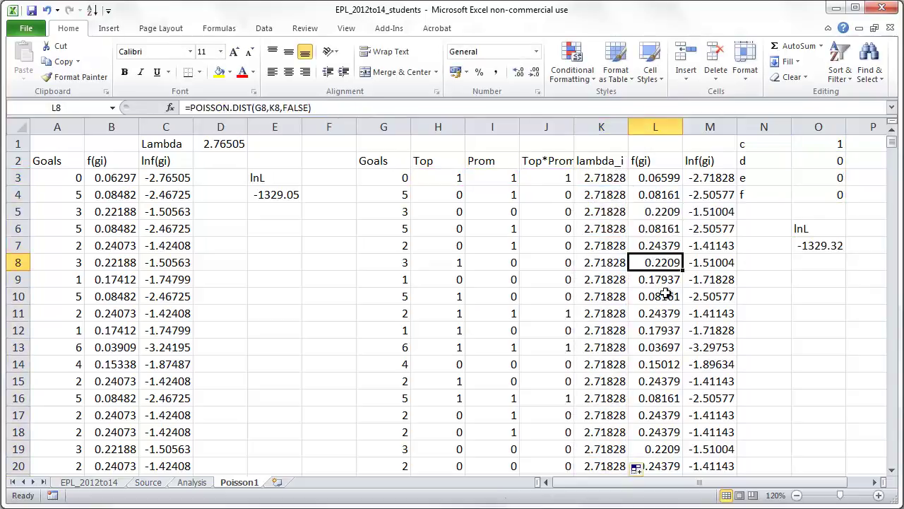
double_click(611, 262)
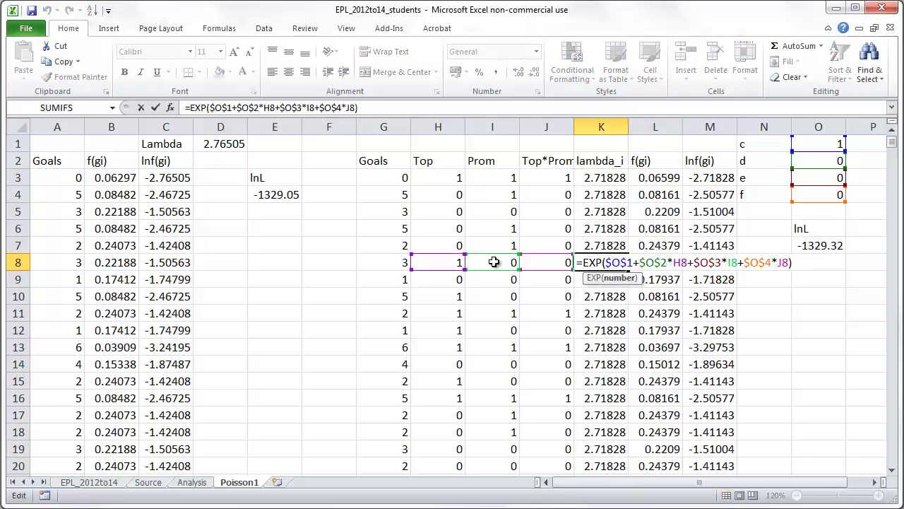
key("Escape")
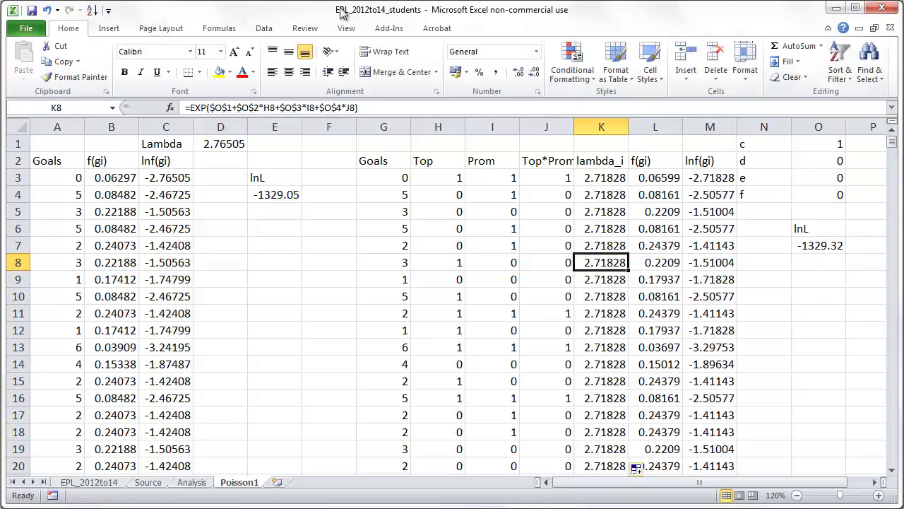
Set up Solver to maximize the log-likelihood in O7 by changing the parameter cells O1:O4.
left_click(274, 25)
left_click(806, 62)
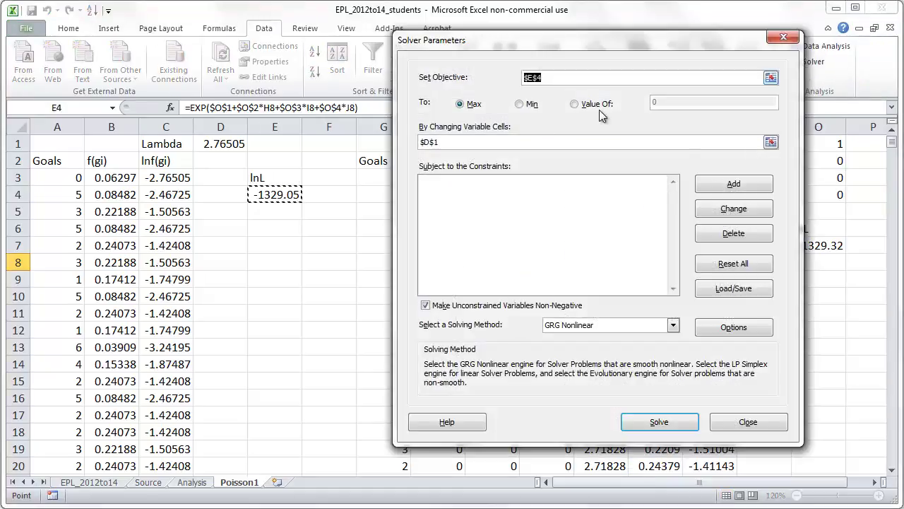
left_click_drag(490, 45, 191, 61)
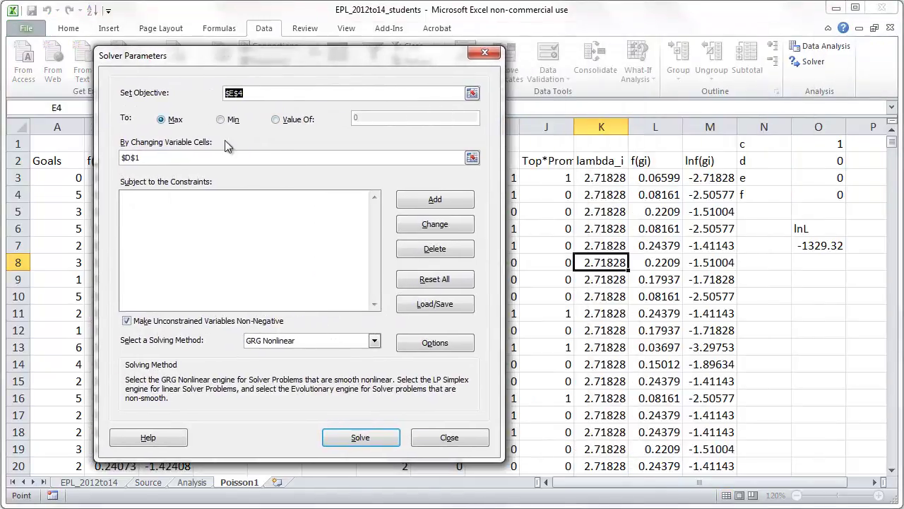
left_click_drag(343, 92, 225, 92)
key("BackSpace")
left_click(818, 246)
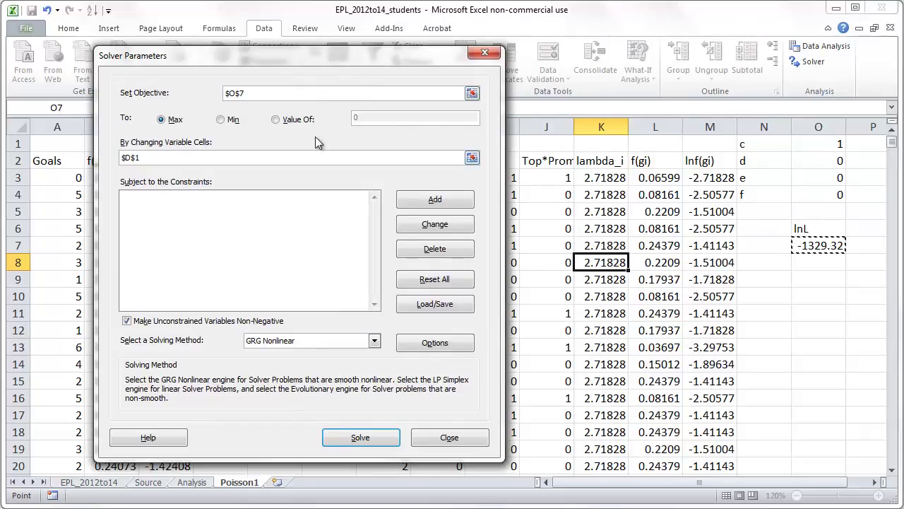
left_click(178, 157)
left_click_drag(814, 147, 818, 196)
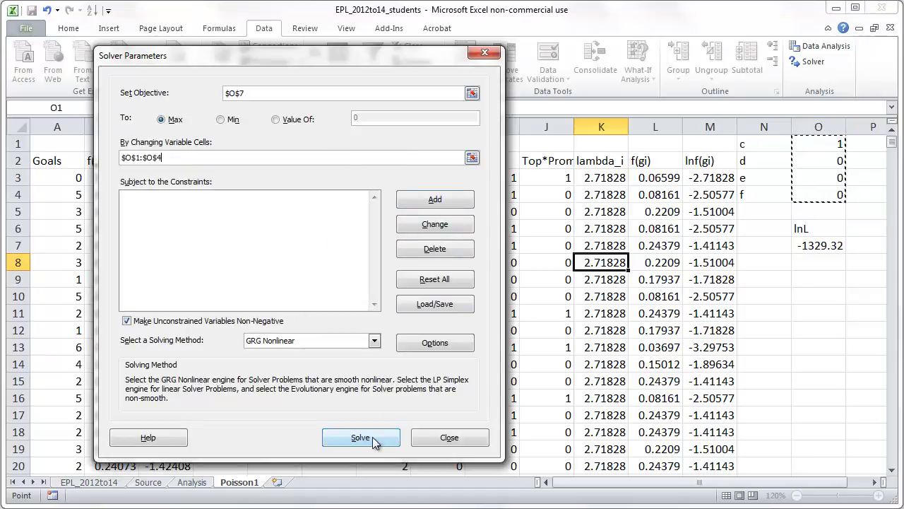
Keep the GRG Nonlinear method, allow negative values for unconstrained variables, solve and keep the Solver solution.
left_click(375, 340)
left_click(285, 353)
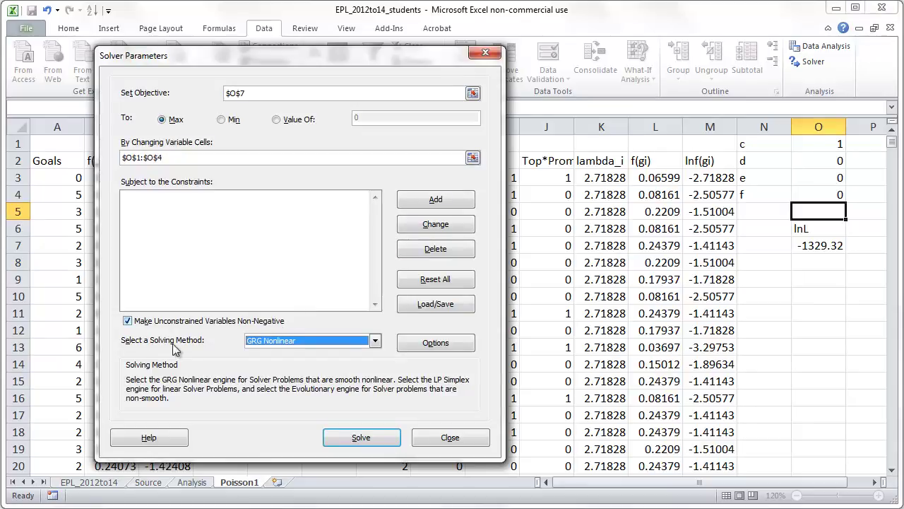
left_click(157, 324)
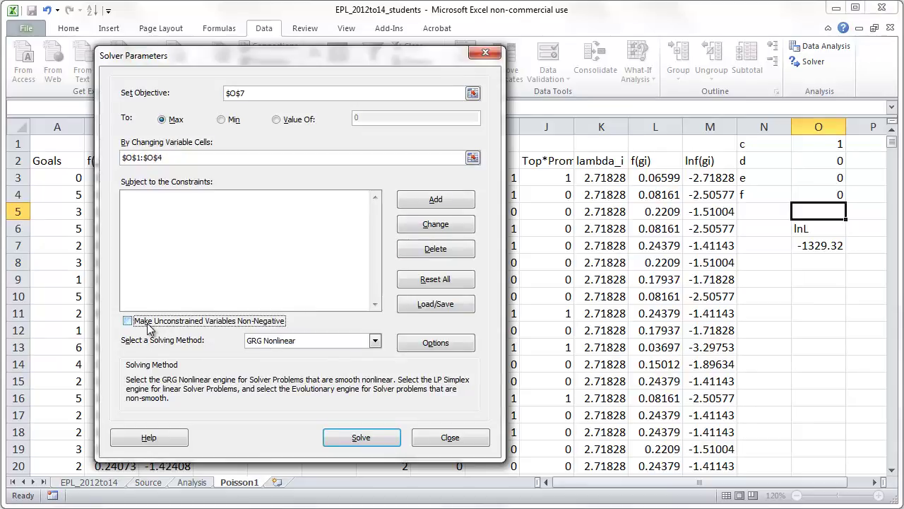
left_click(361, 438)
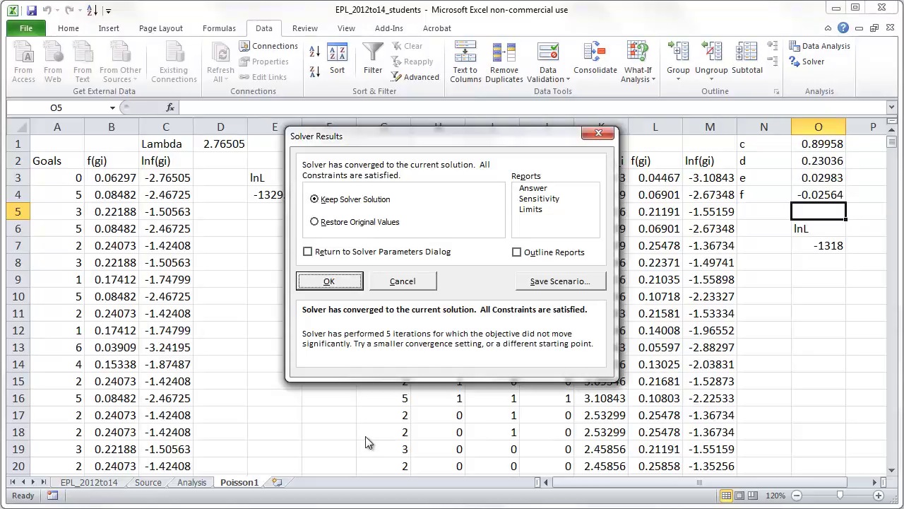
left_click(340, 282)
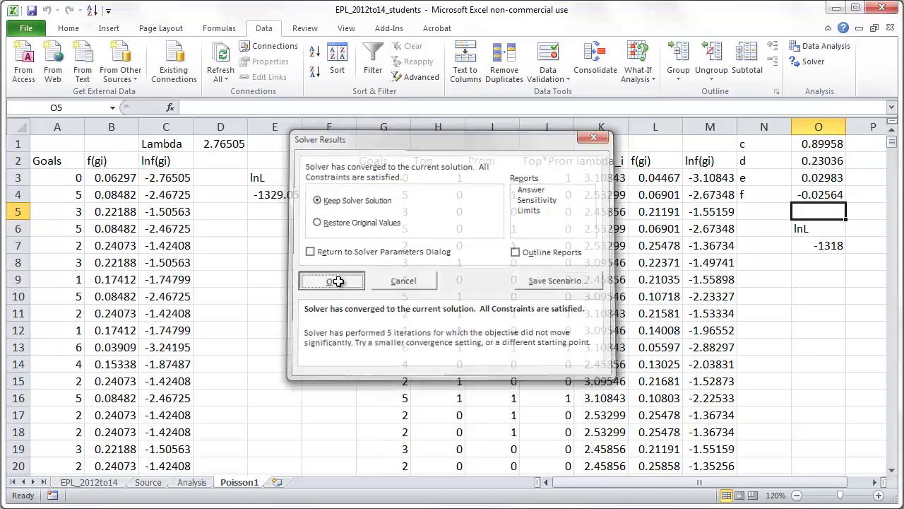
Examine the estimated parameters in O1:O4 and how lambda_i in column K differs across Top and Prom combinations.
left_click(780, 257)
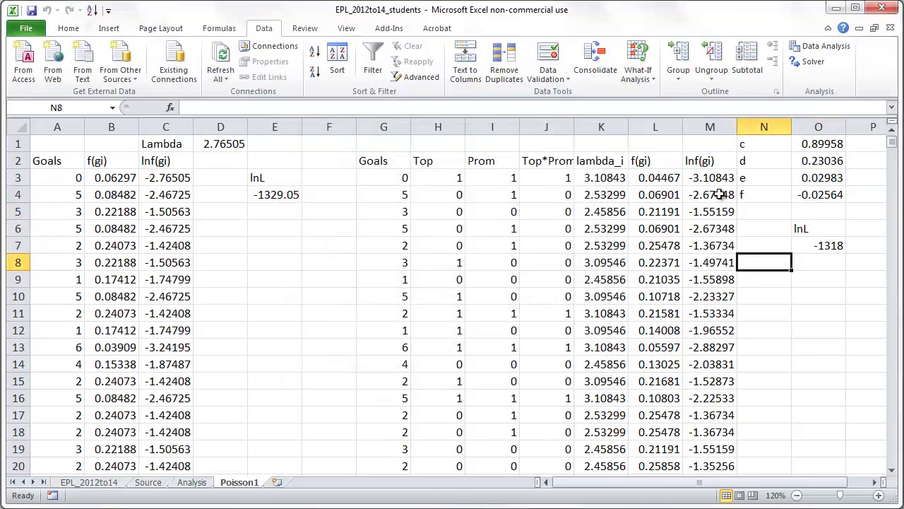
left_click_drag(827, 143, 836, 200)
left_click(781, 267)
left_click(616, 178)
left_click(612, 233)
left_click(617, 181)
left_click(617, 212)
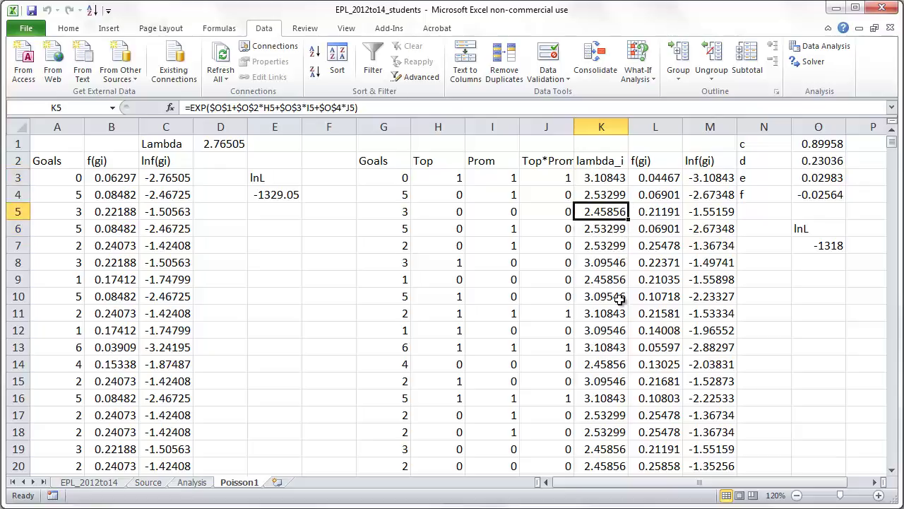
left_click(613, 364)
left_click(612, 348)
left_click(608, 363)
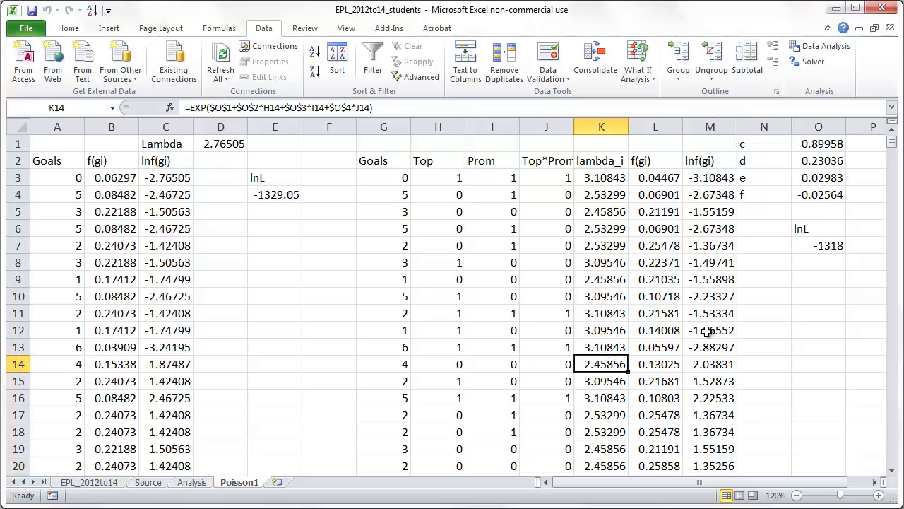
left_click(625, 298)
left_click(614, 215)
left_click(605, 294)
left_click(600, 325)
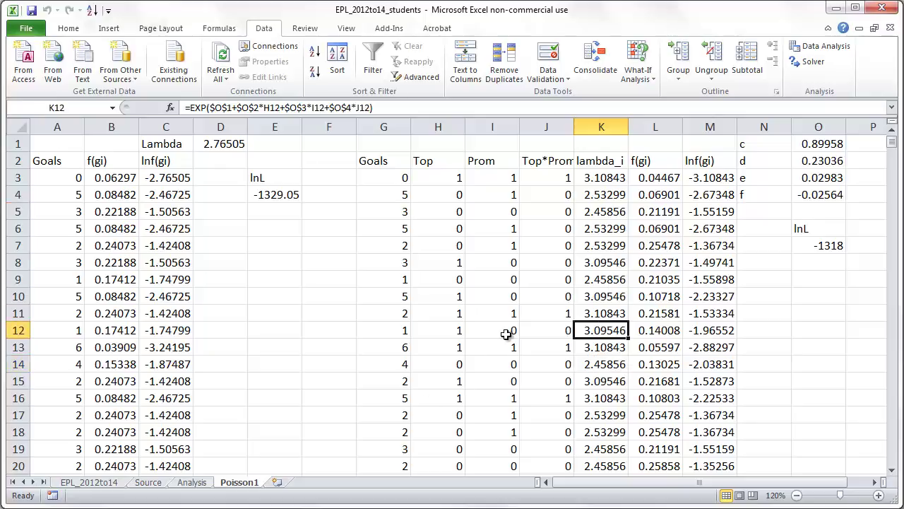
Switch to EViews and re-estimate the Poisson count equation with the specification goals c top prom top*prom.
key("alt+Tab")
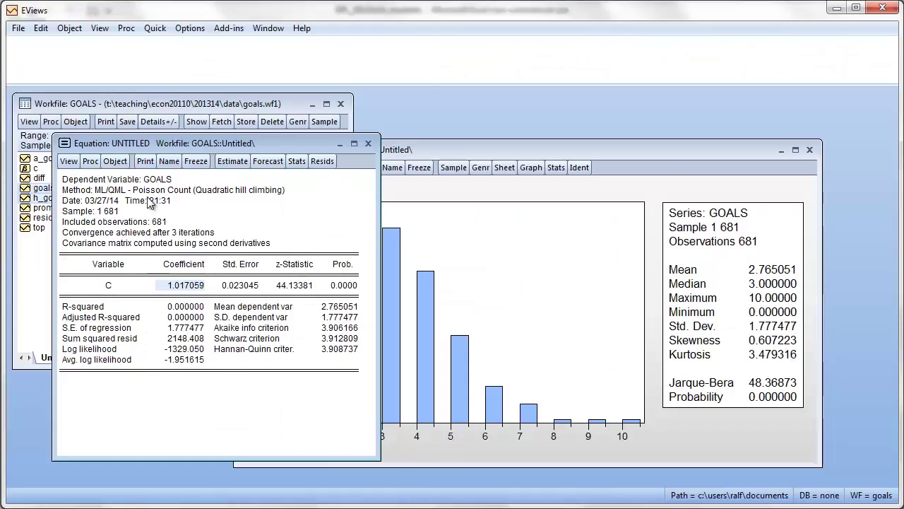
left_click_drag(209, 148, 335, 167)
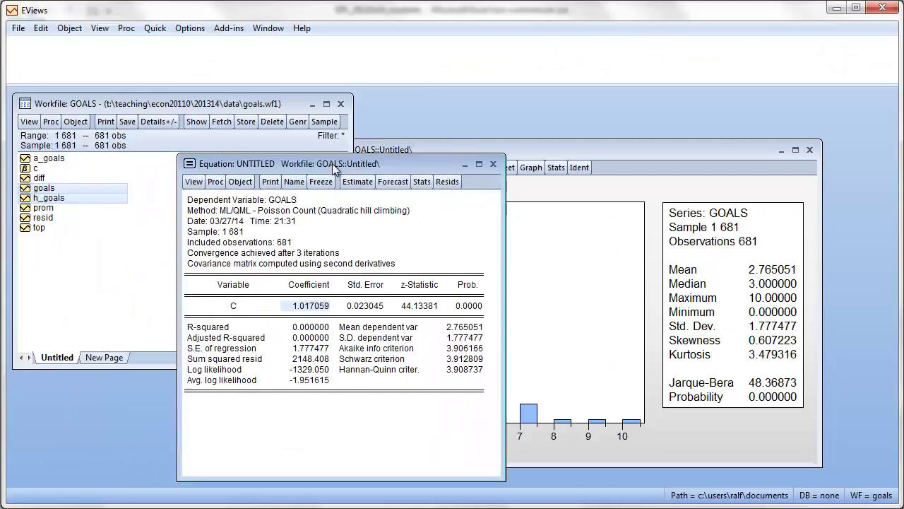
left_click(360, 183)
left_click(299, 264)
type("top prom top*prom")
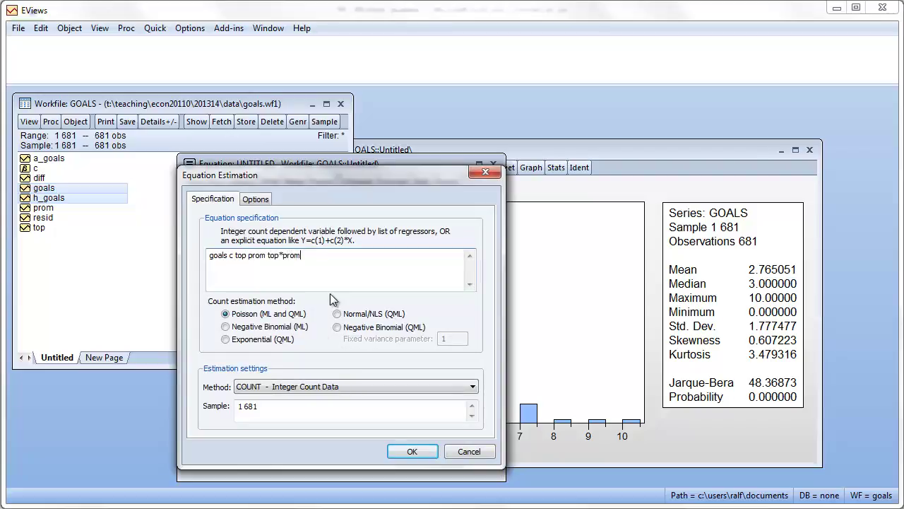
left_click(390, 449)
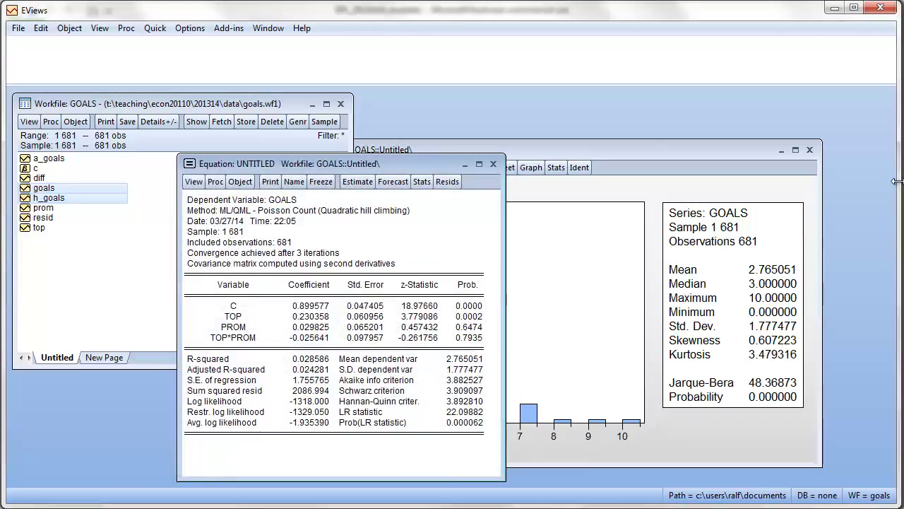
Narrow the EViews window to reveal Excel beside it, and fill Excel's parameter cells O1:O4 with yellow.
left_click_drag(896, 182, 555, 192)
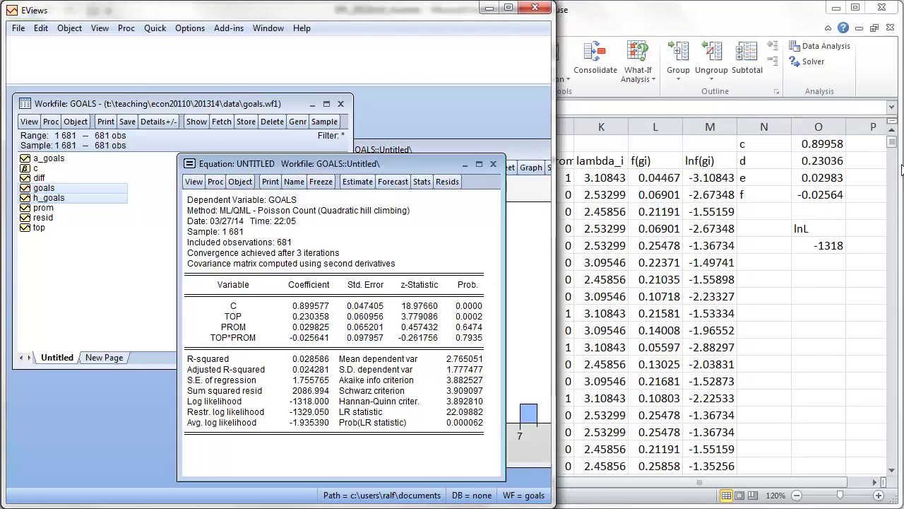
left_click(811, 164)
left_click_drag(814, 145, 819, 195)
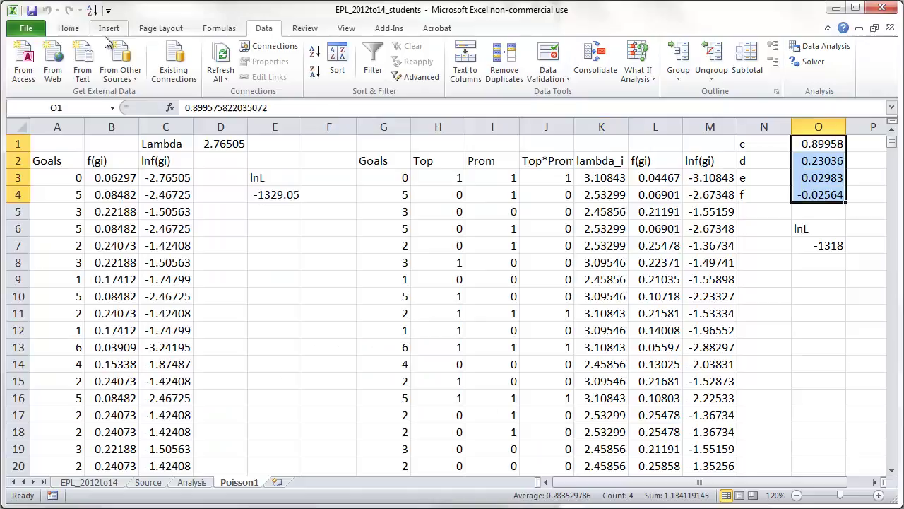
left_click(69, 29)
left_click(220, 71)
Switch back to EViews and compare its coefficients with Excel's O1:O4, also checking the standard errors and convergence information.
key("alt+Tab")
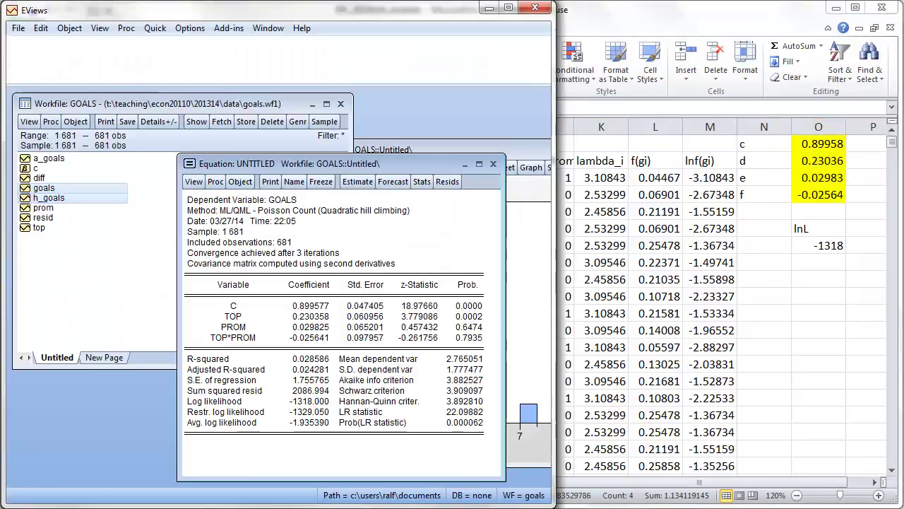
left_click(309, 306)
left_click(311, 317)
left_click(310, 327)
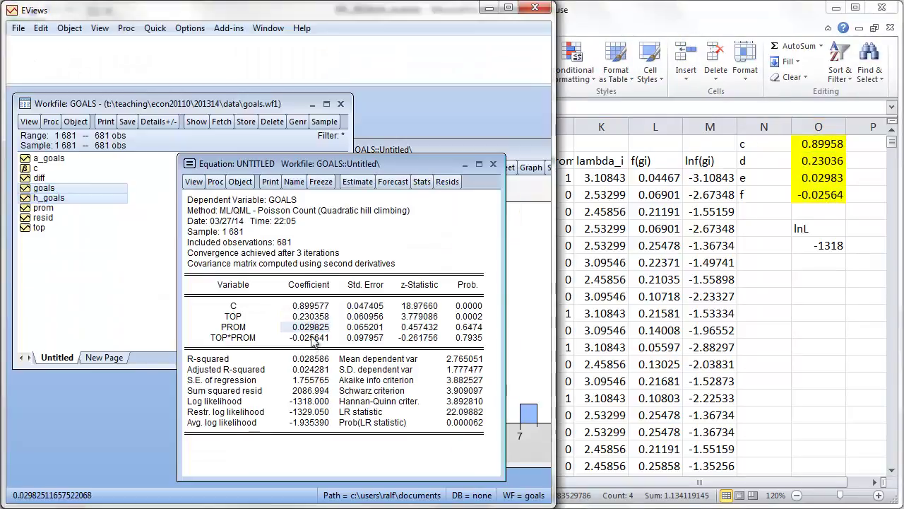
left_click(311, 337)
left_click(364, 337)
left_click(368, 327)
left_click(374, 317)
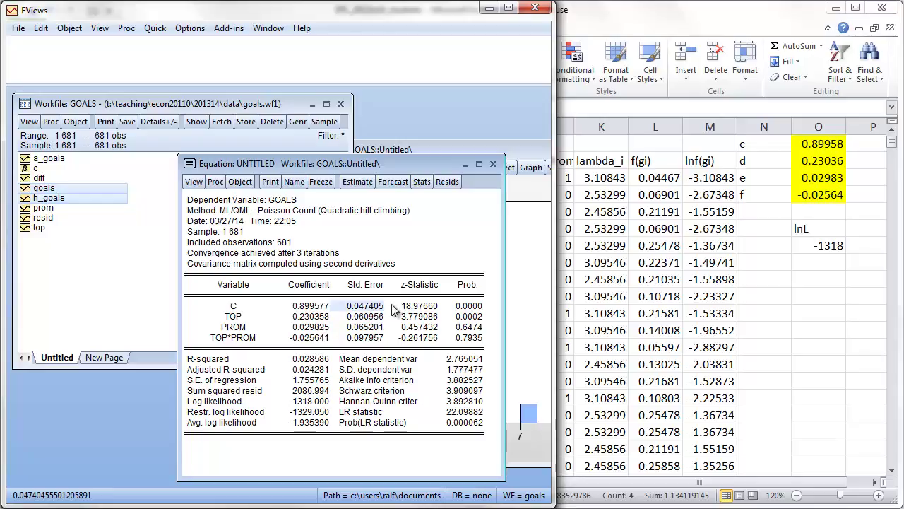
left_click(300, 252)
left_click(297, 255)
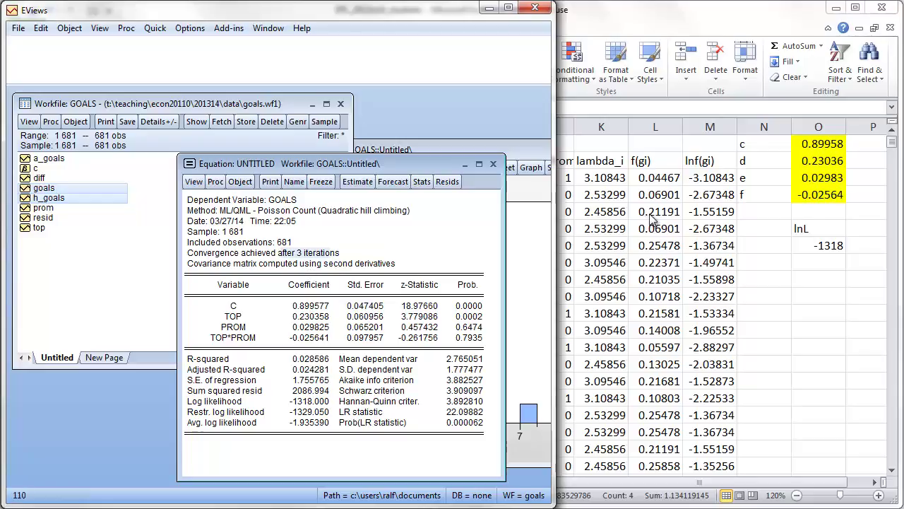
Switch to Excel, reopen Solver and run it again for the log-likelihood in O7 over O1:O4.
left_click(841, 215)
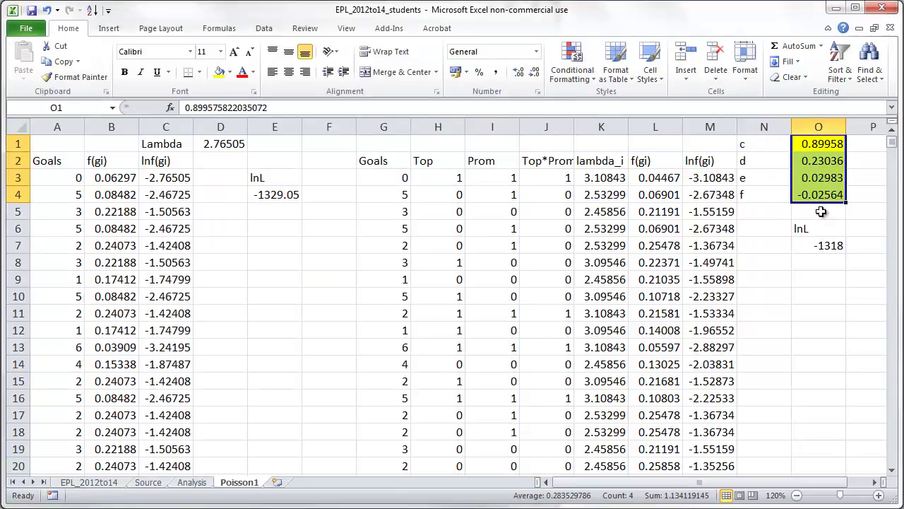
left_click(264, 29)
left_click(809, 61)
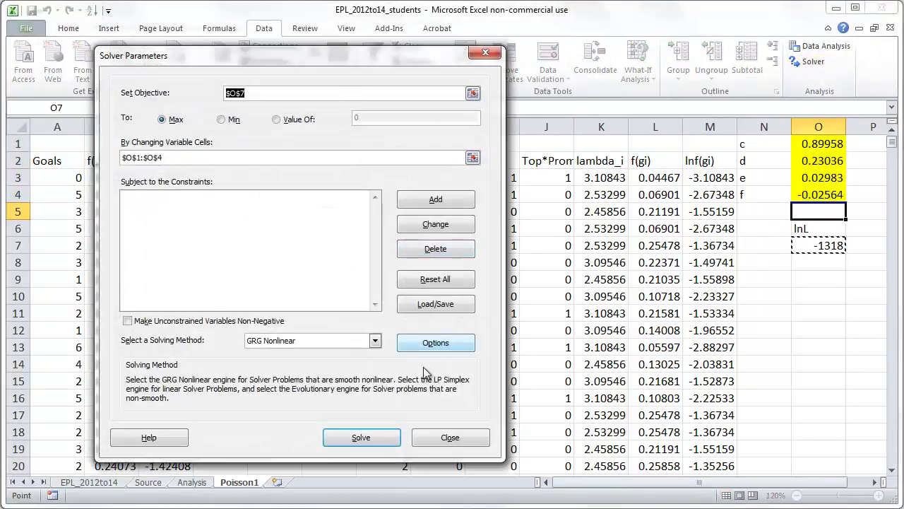
left_click(368, 443)
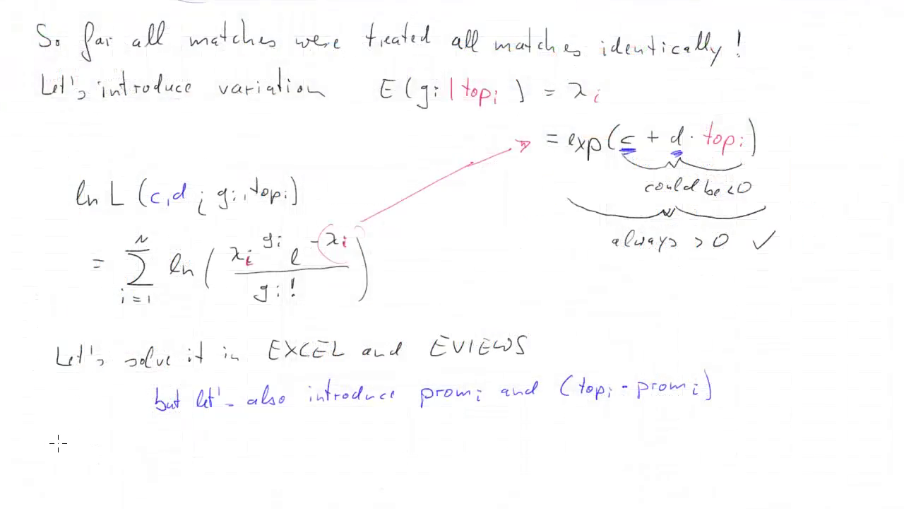
On the whiteboard, handwrite an arrow and "E(gi|topi, promi) varies between 2.5 and 3.1" below the last note.
left_click_drag(57, 442, 83, 444)
mouse_move(61, 448)
left_mouse_down()
mouse_move(87, 450)
mouse_move(81, 444)
left_mouse_up()
mouse_move(121, 441)
left_mouse_down()
mouse_move(132, 458)
mouse_move(160, 465)
mouse_move(212, 455)
left_mouse_up()
left_click_drag(216, 450, 251, 460)
left_click_drag(260, 449, 295, 453)
left_click_drag(297, 450, 333, 461)
mouse_move(387, 448)
left_mouse_down()
mouse_move(546, 446)
mouse_move(556, 436)
mouse_move(640, 440)
mouse_move(644, 448)
left_mouse_up()
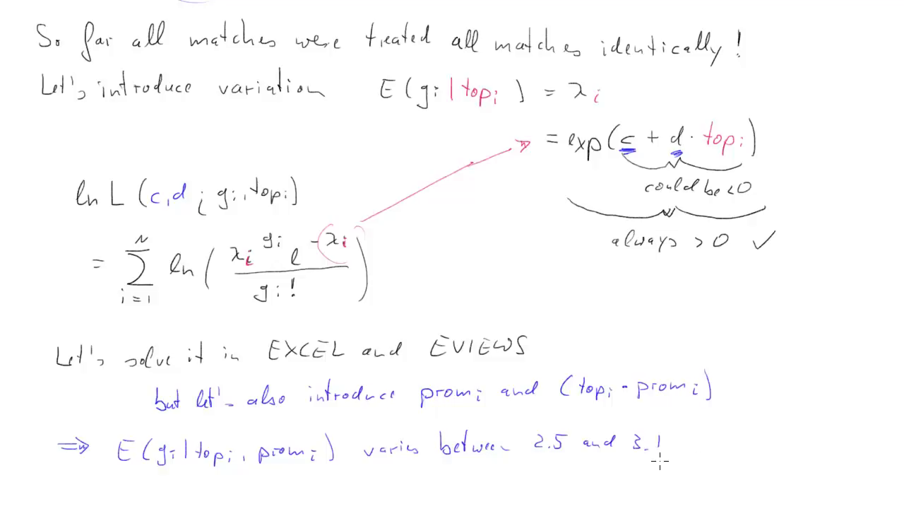
Switch to EViews, widen its window and bring the GOALS histogram to the front to examine the distribution.
key("alt+Tab")
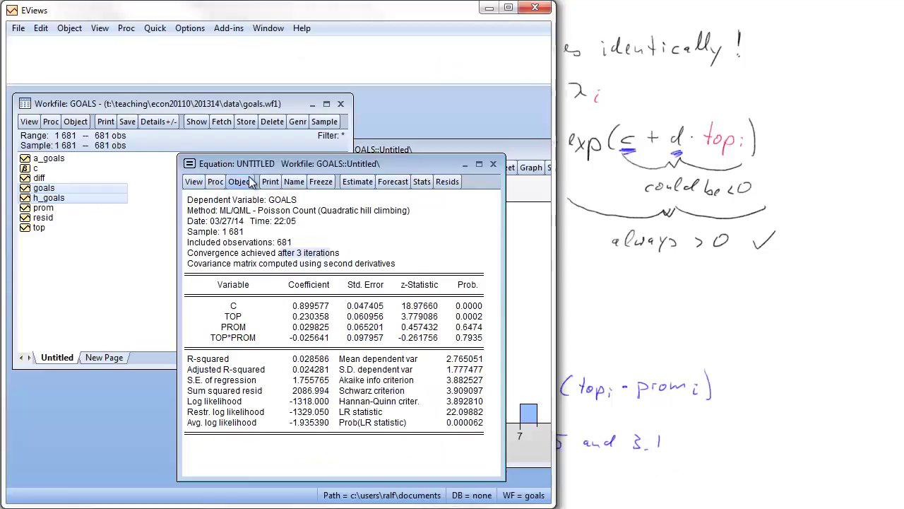
left_click(553, 163)
left_click_drag(553, 162, 895, 181)
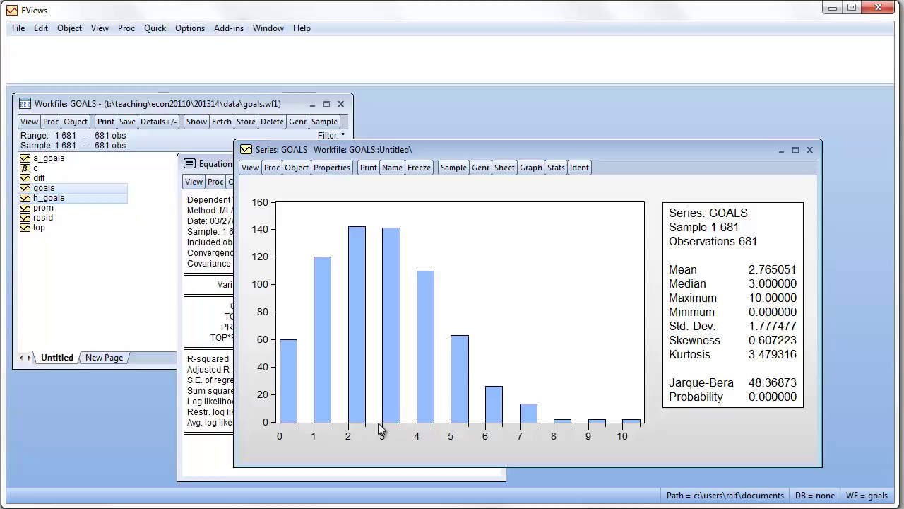
mouse_move(383, 422)
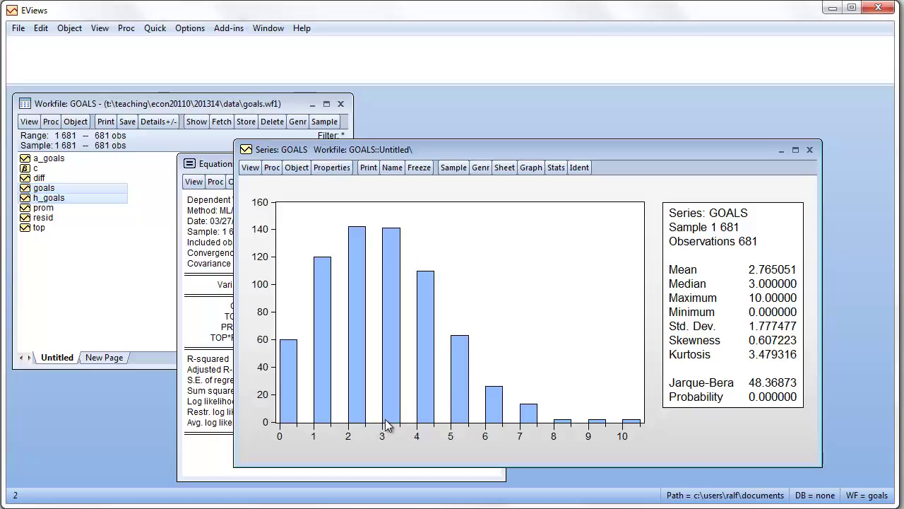